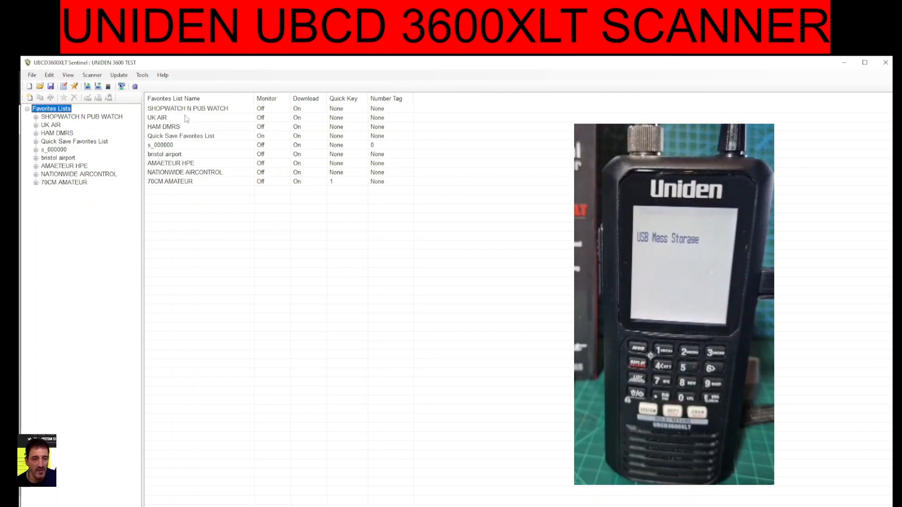
# Read the programming data from the scanner's microSD card
pyautogui.click(92, 76)
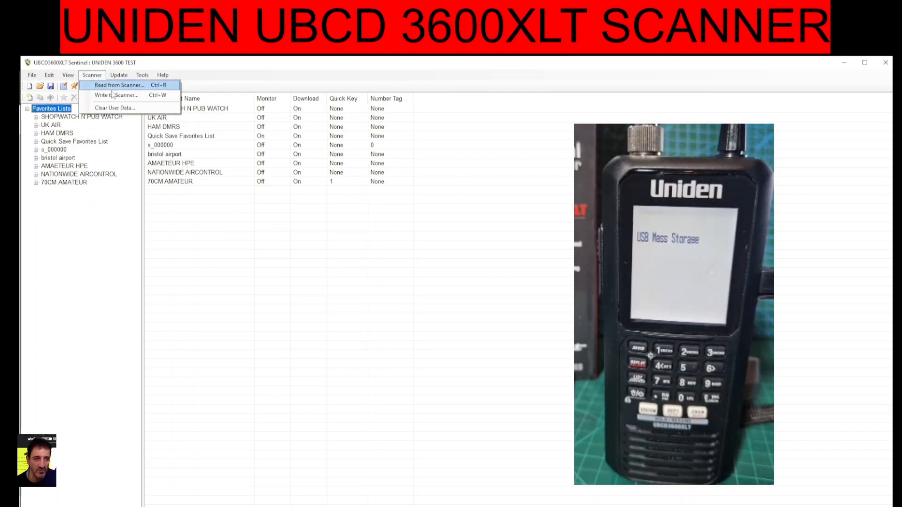
pyautogui.click(109, 85)
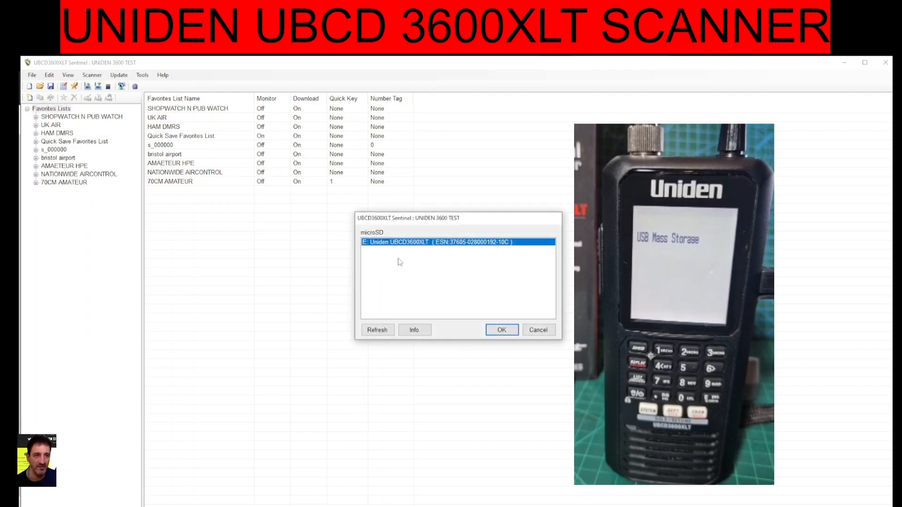
pyautogui.moveTo(484, 219); pyautogui.dragTo(210, 212)
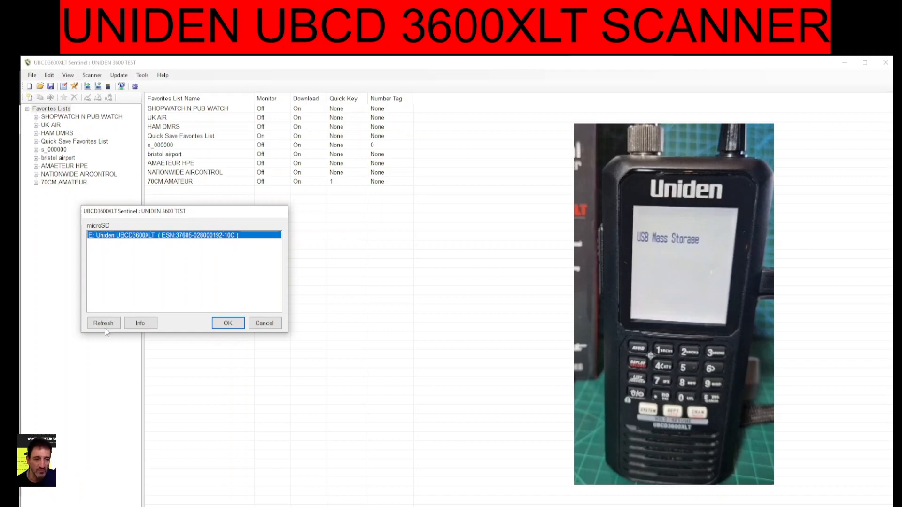
pyautogui.click(229, 324)
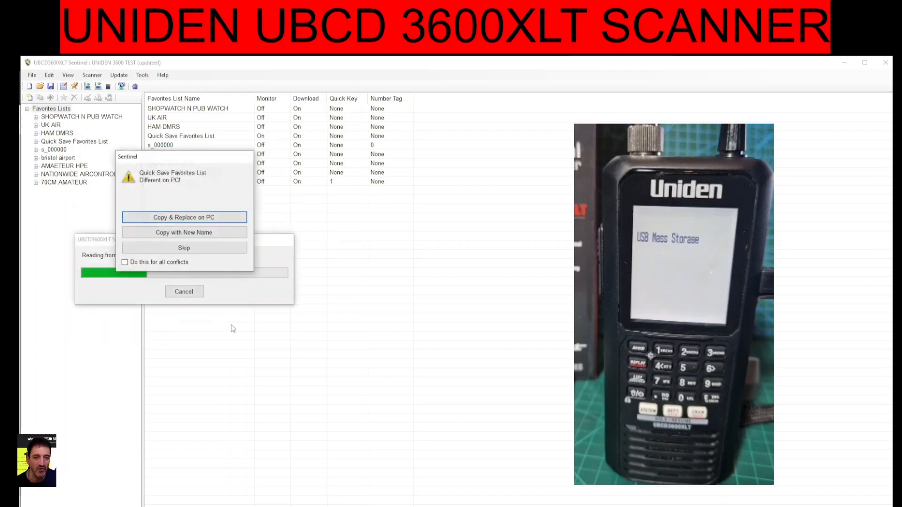
# Resolve the favorites list conflict by copying and replacing on PC for all conflicts, then acknowledge completion
pyautogui.click(124, 263)
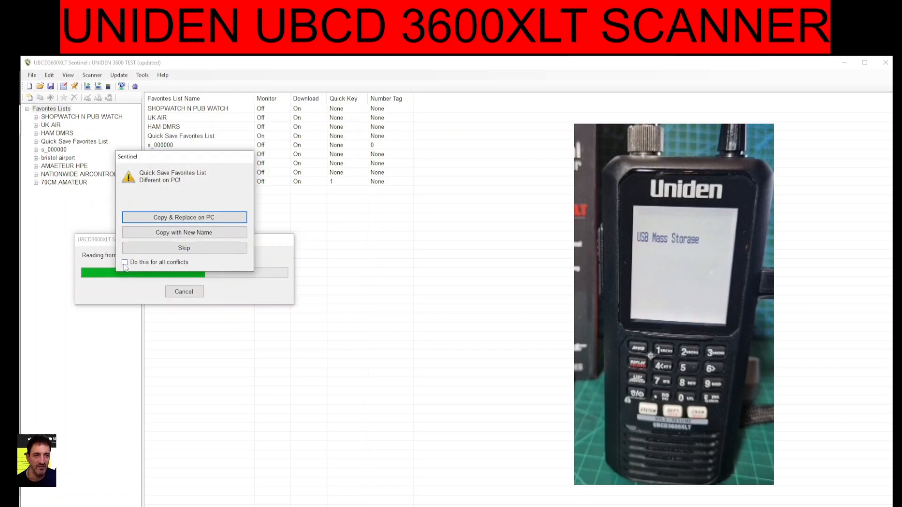
pyautogui.click(186, 221)
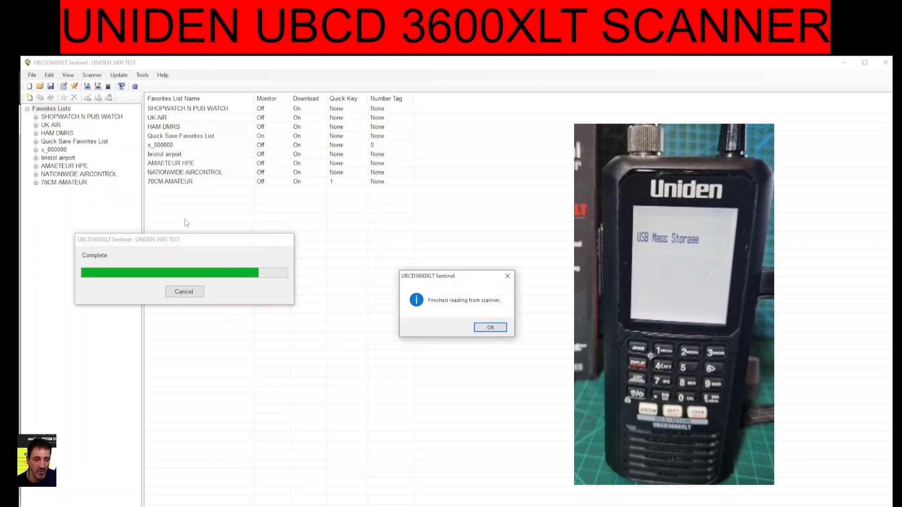
pyautogui.click(488, 327)
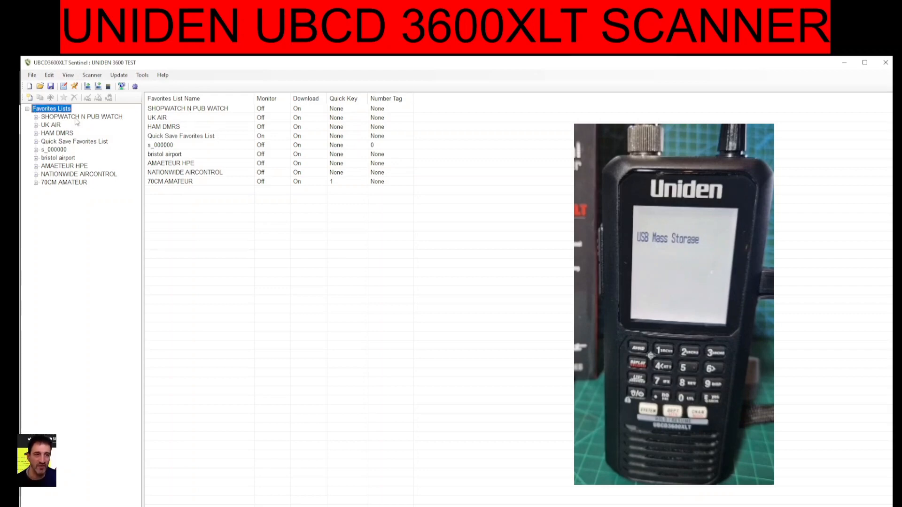
# Open the Quick Save Favorites List for editing
pyautogui.click(49, 76)
pyautogui.click(49, 76)
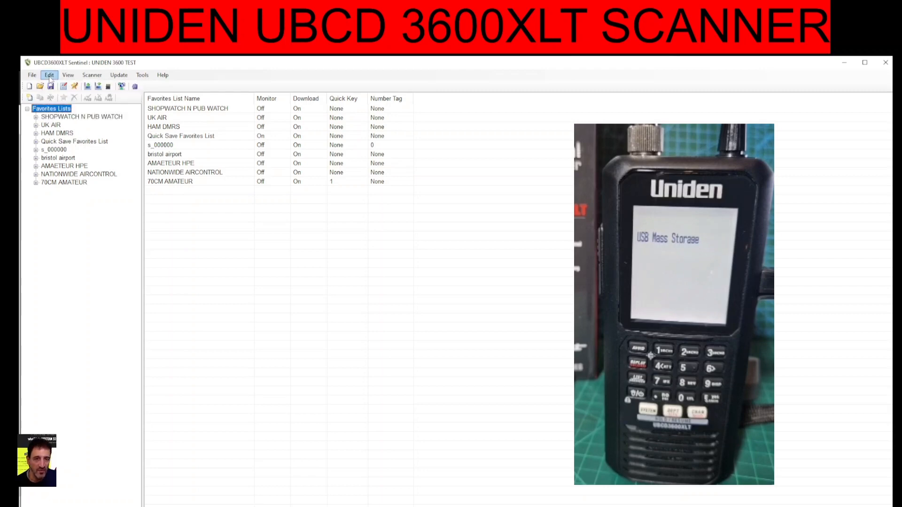
pyautogui.click(50, 76)
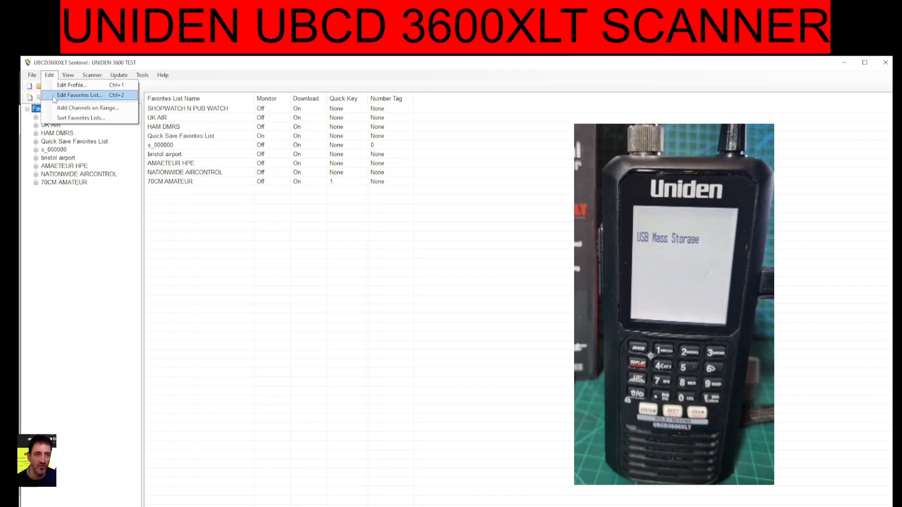
pyautogui.click(79, 95)
pyautogui.moveTo(491, 233); pyautogui.dragTo(253, 218)
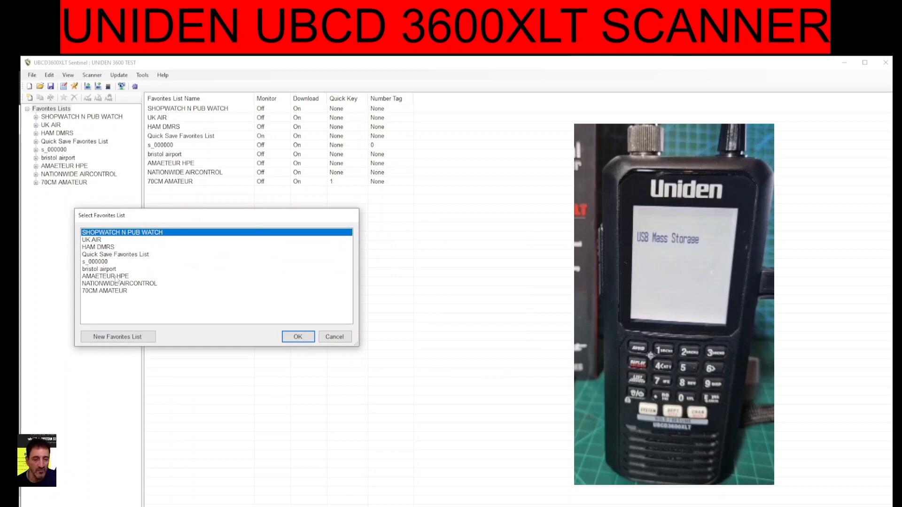
pyautogui.moveTo(214, 215); pyautogui.dragTo(196, 212)
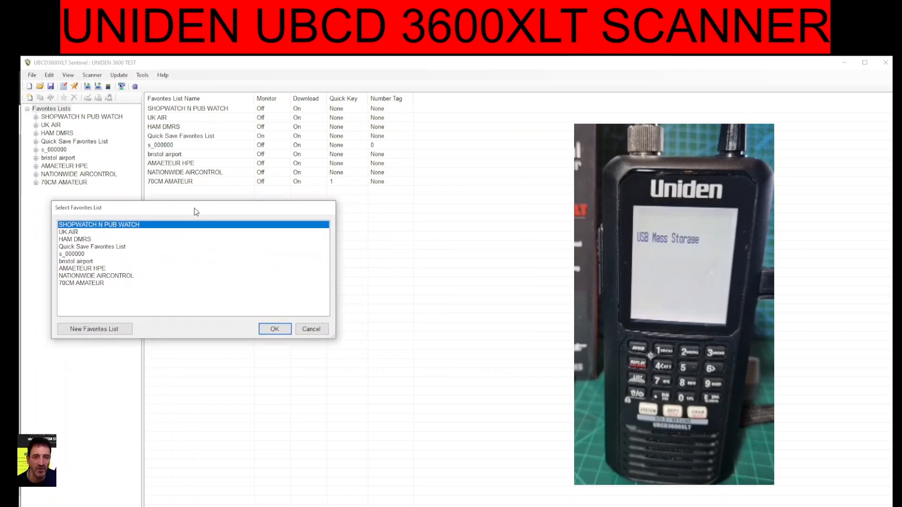
pyautogui.click(96, 248)
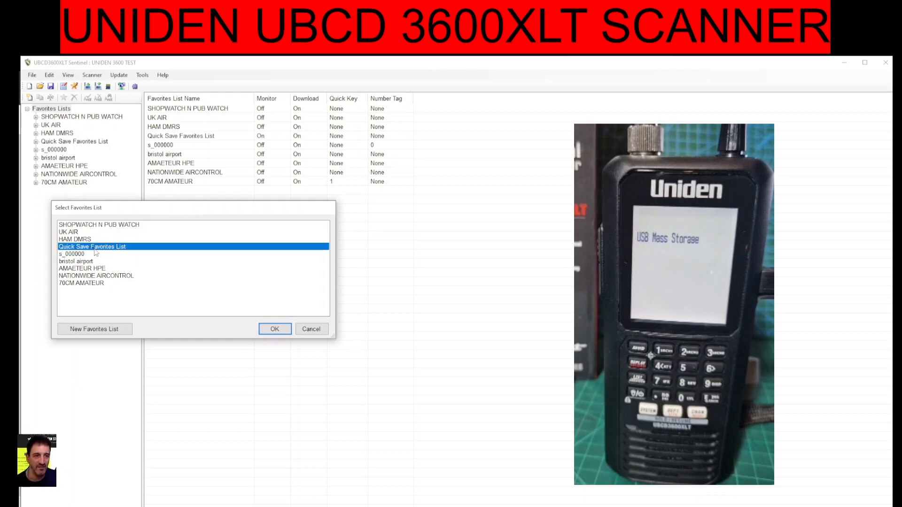
pyautogui.click(274, 329)
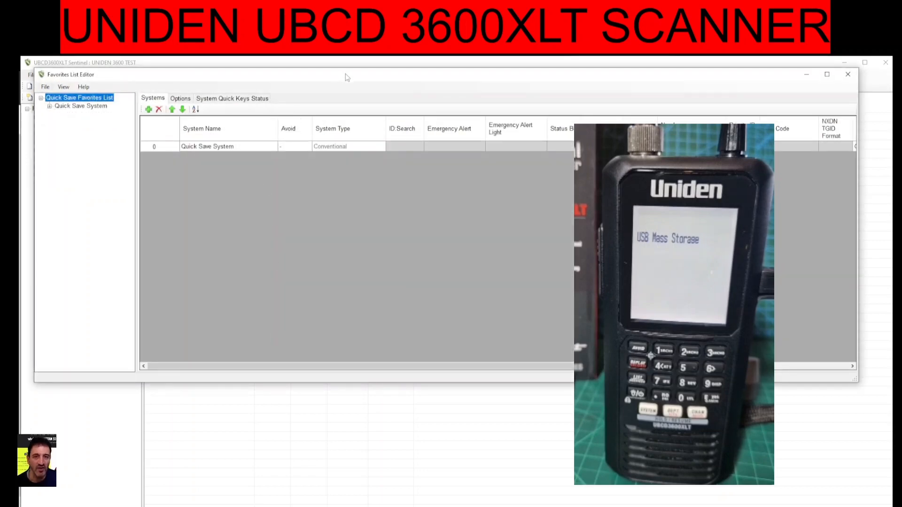
# Open the channel list of the Quick Save Department under Quick Save System
pyautogui.moveTo(347, 78); pyautogui.dragTo(347, 108)
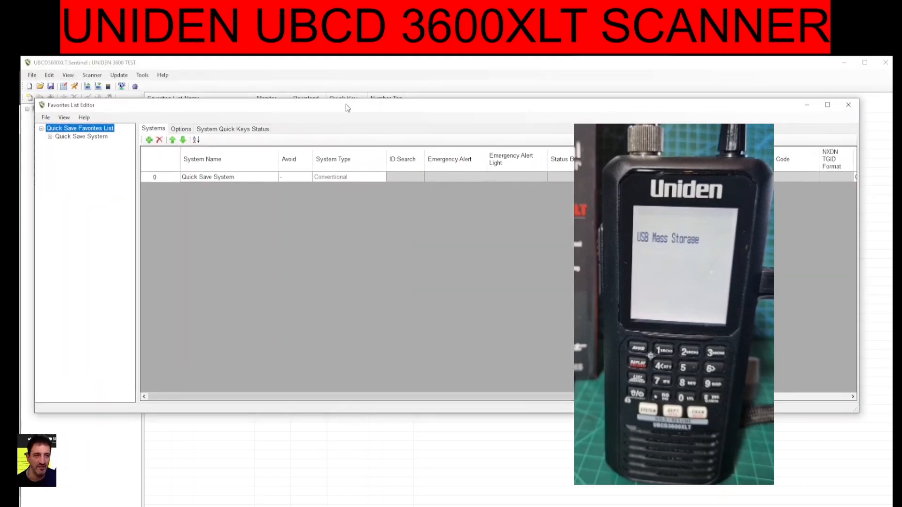
pyautogui.click(77, 137)
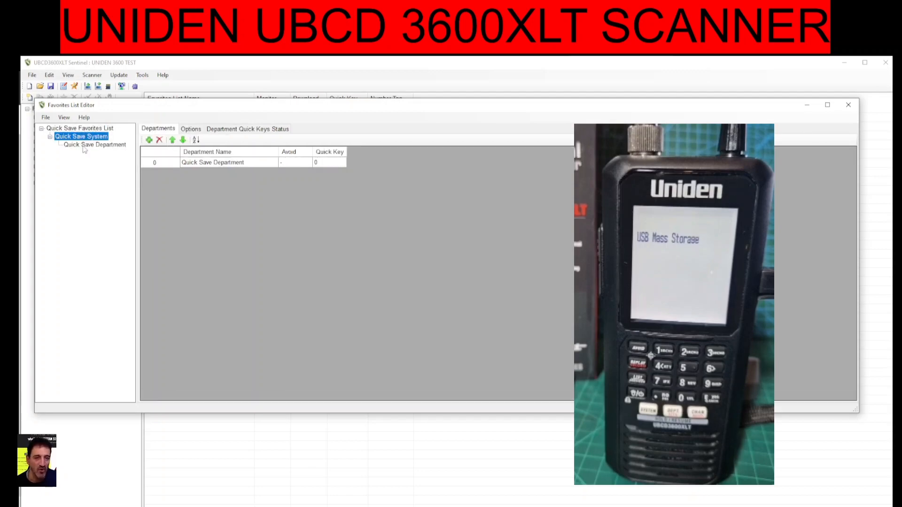
pyautogui.click(85, 147)
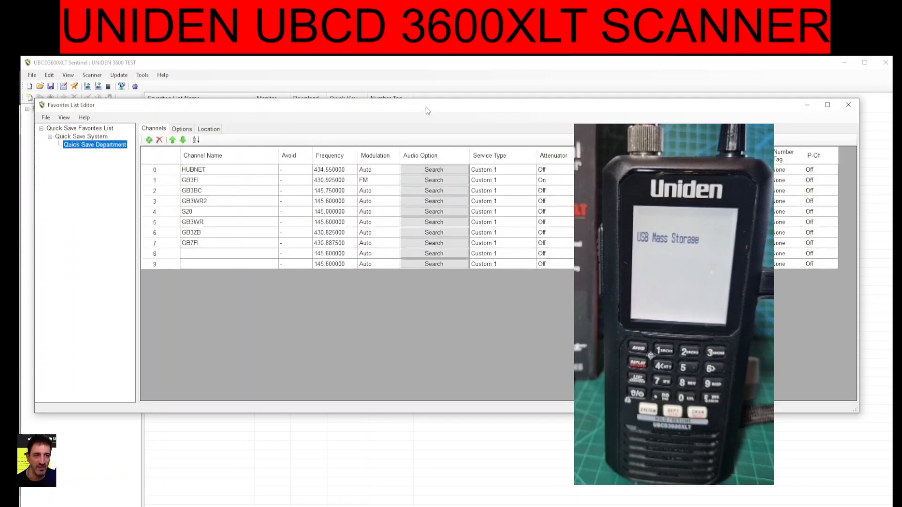
pyautogui.moveTo(433, 109); pyautogui.dragTo(423, 112)
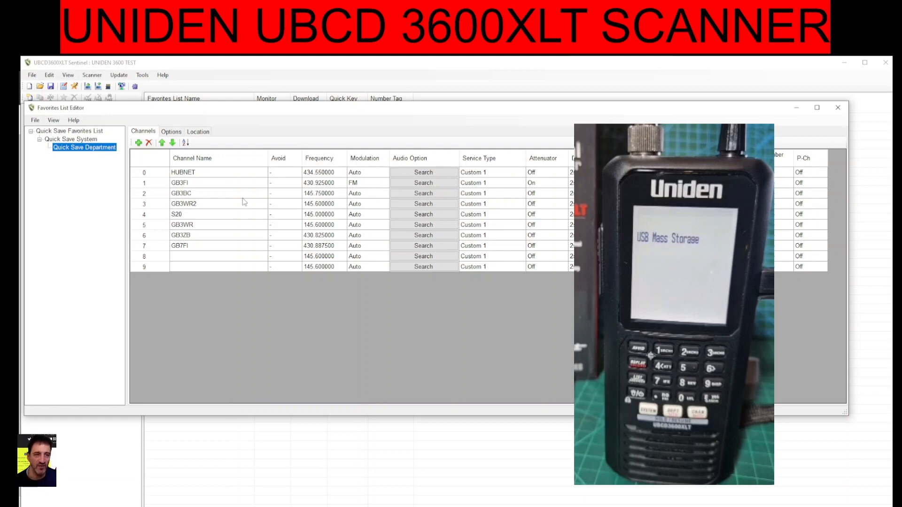
# Set the GB3FI channel's modulation to Auto
pyautogui.click(369, 186)
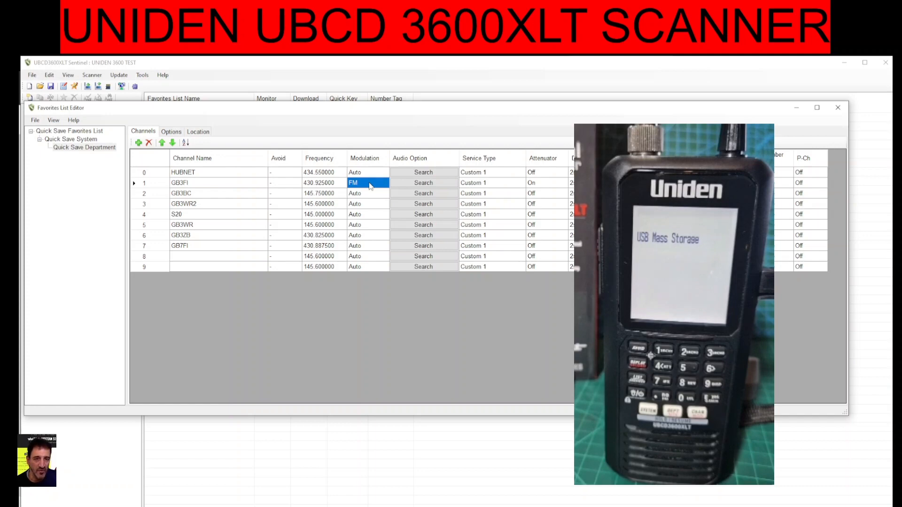
pyautogui.click(370, 186)
pyautogui.click(371, 186)
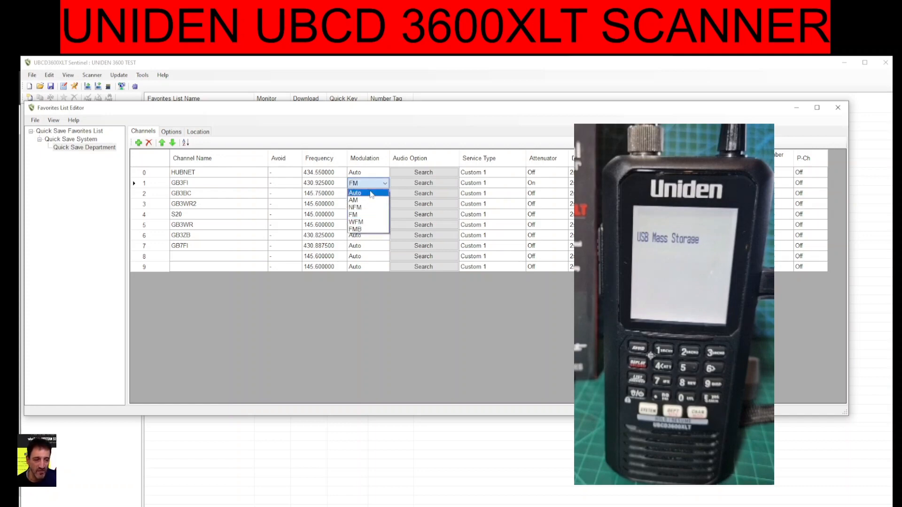
pyautogui.click(371, 194)
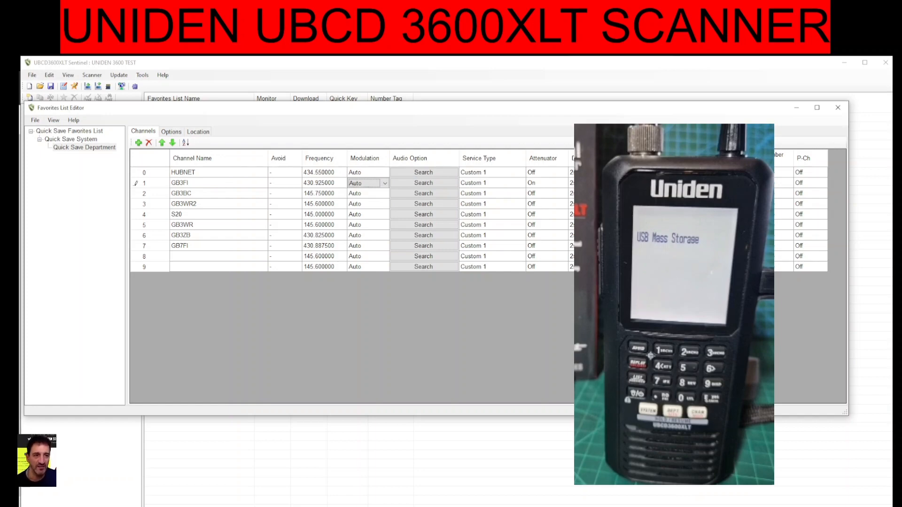
# Set the HUBNET channel's alert light to a white Fast Blink pattern
pyautogui.moveTo(690, 116); pyautogui.dragTo(687, 70)
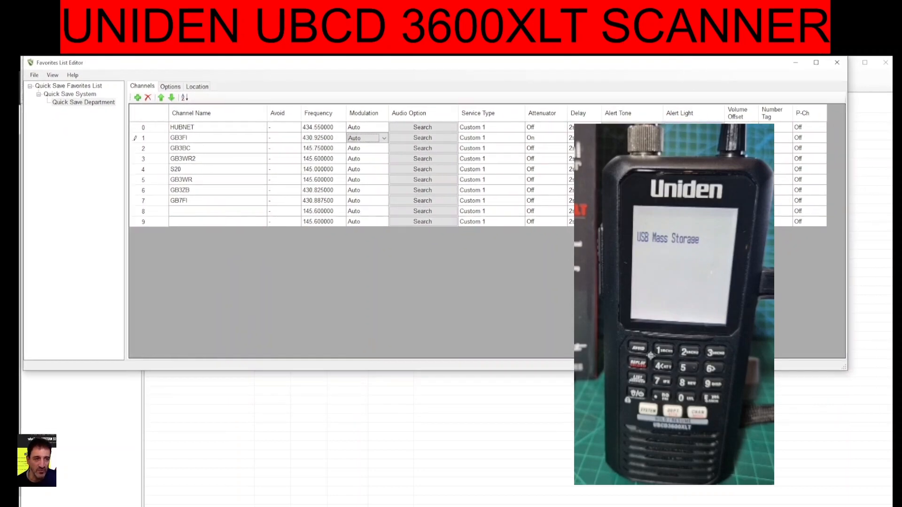
pyautogui.click(693, 127)
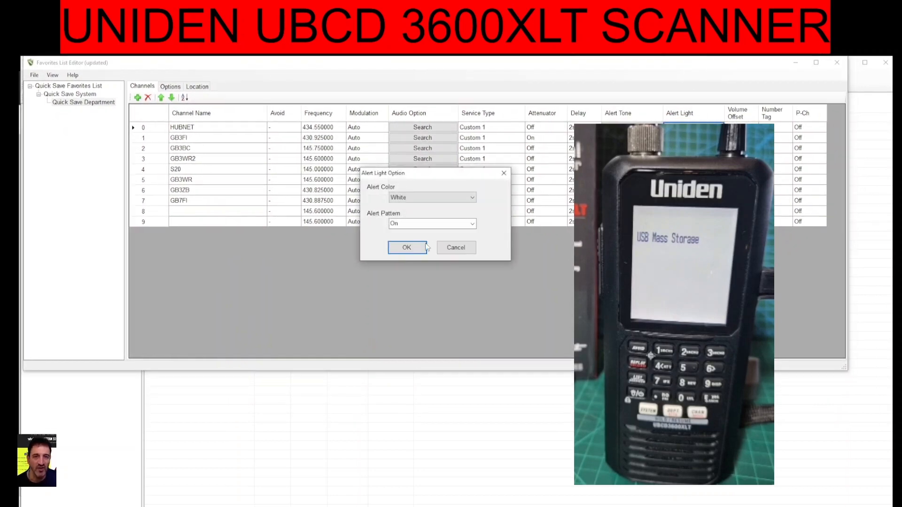
pyautogui.click(475, 224)
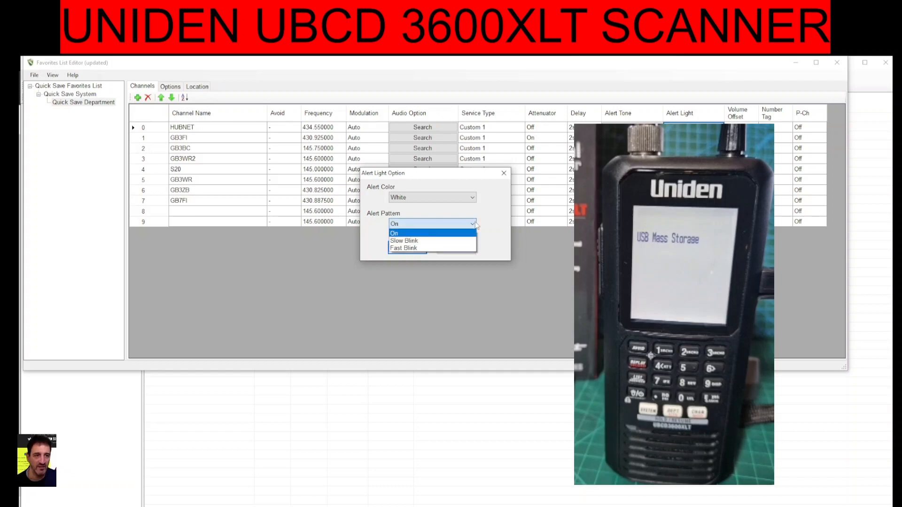
pyautogui.click(434, 248)
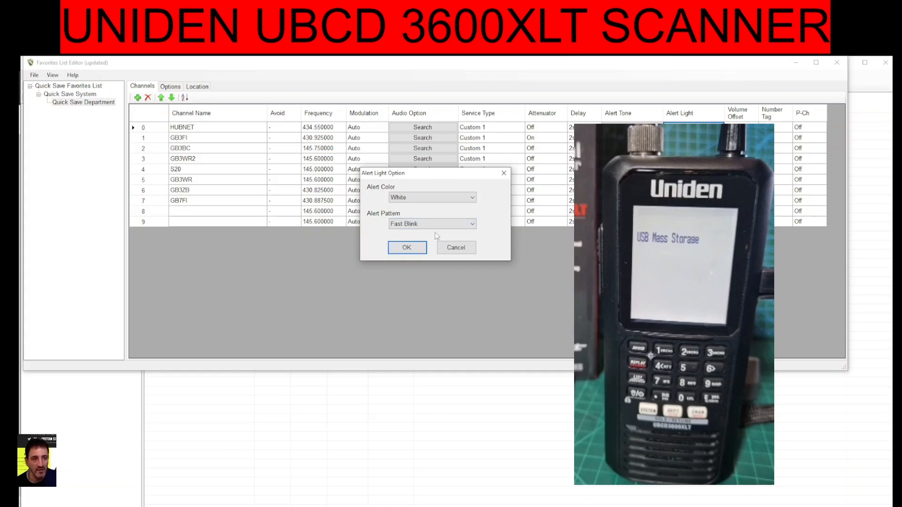
pyautogui.click(473, 200)
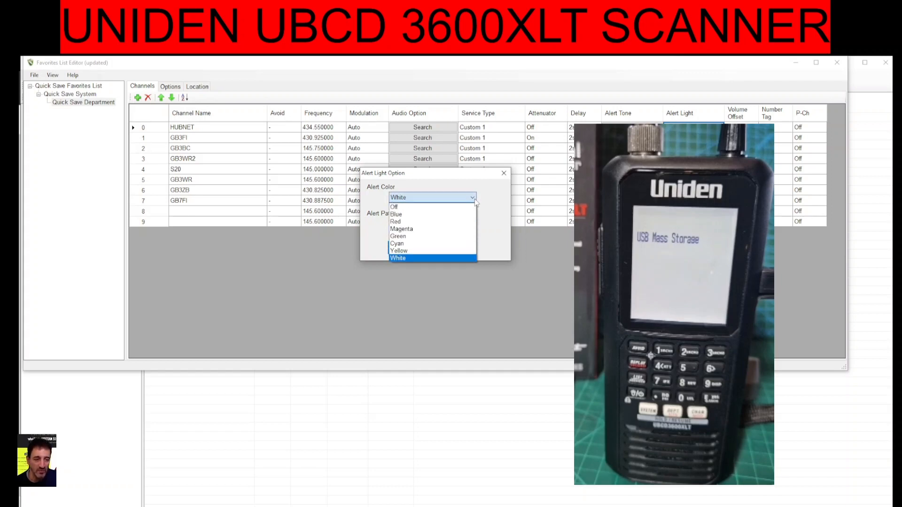
pyautogui.click(474, 199)
pyautogui.click(413, 249)
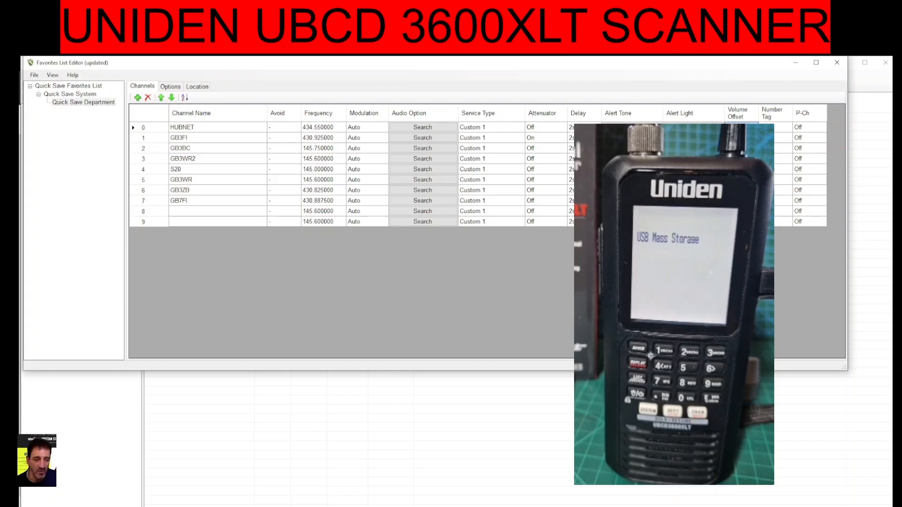
pyautogui.click(779, 131)
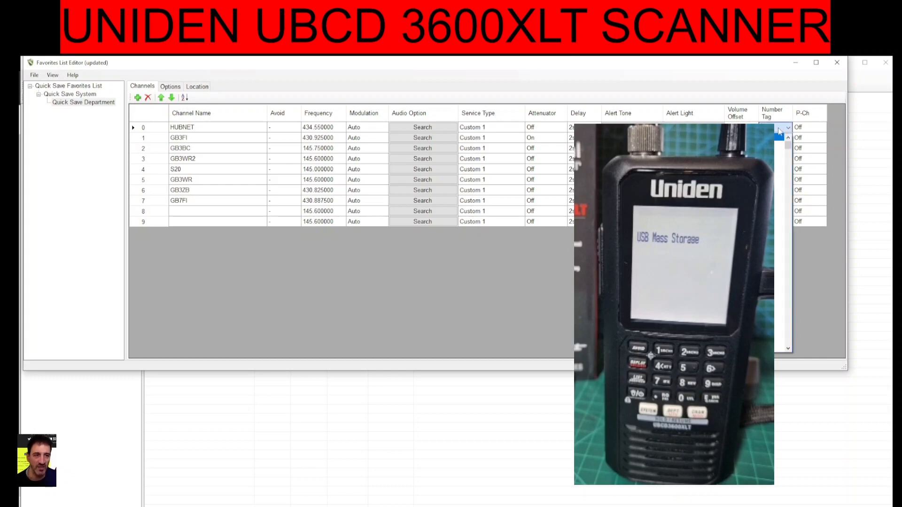
pyautogui.click(779, 131)
pyautogui.click(809, 131)
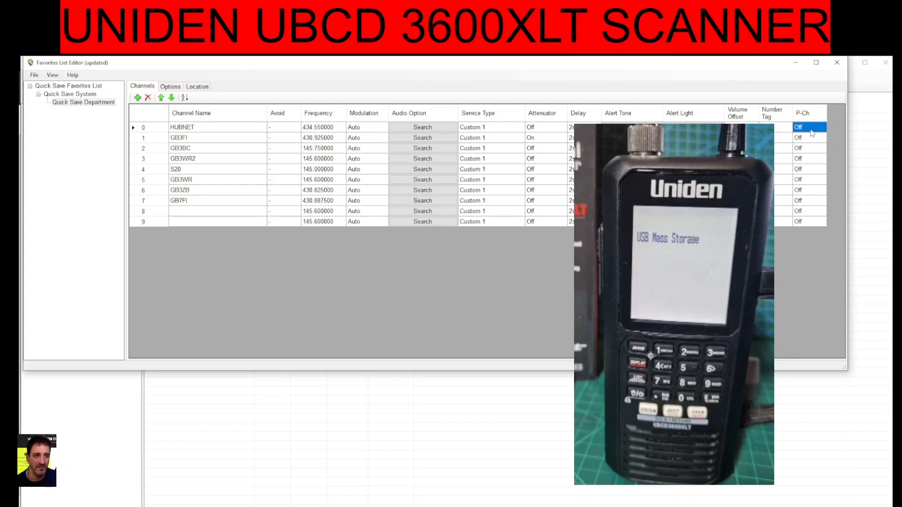
pyautogui.click(811, 131)
pyautogui.click(811, 131)
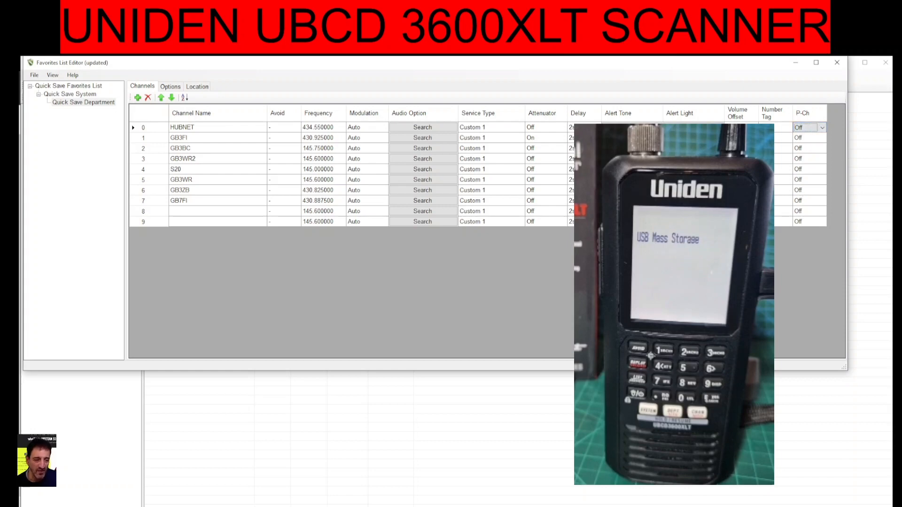
# Name channel 8 GB3AA and set its frequency to 145.7750
pyautogui.click(188, 211)
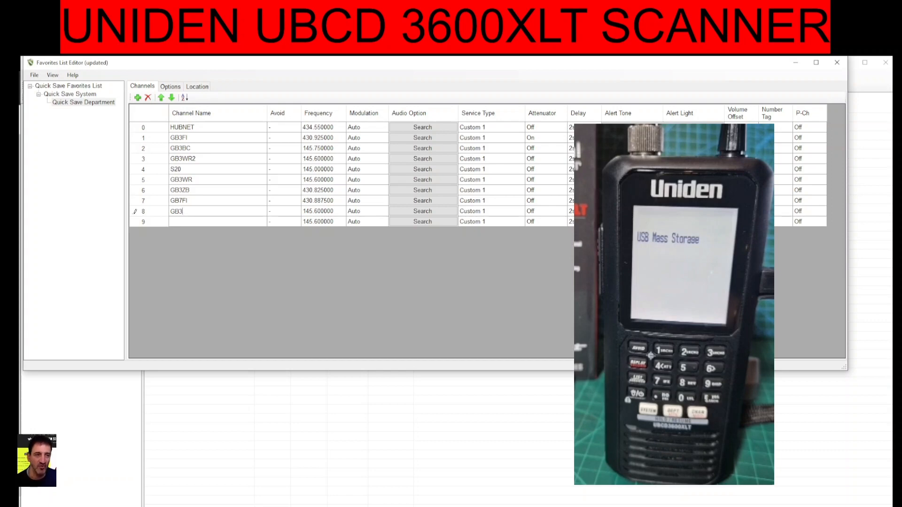
pyautogui.write('GB3AA')
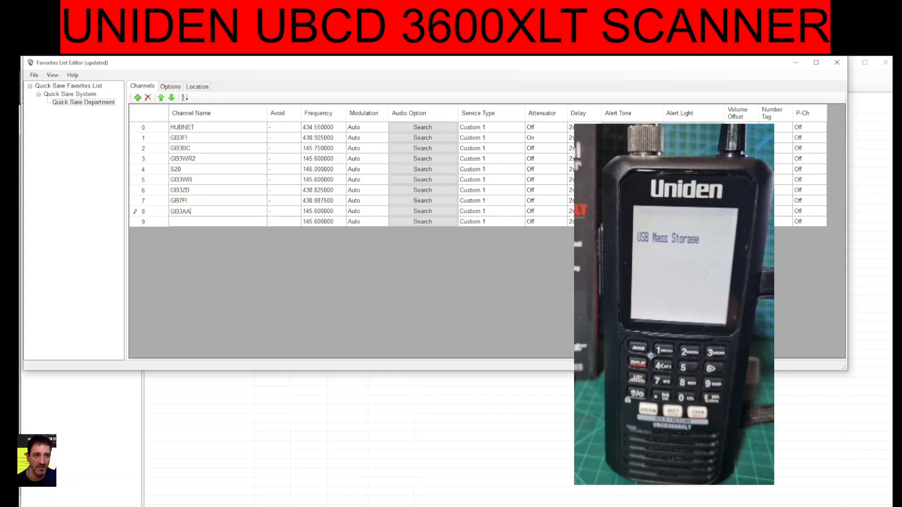
pyautogui.click(313, 212)
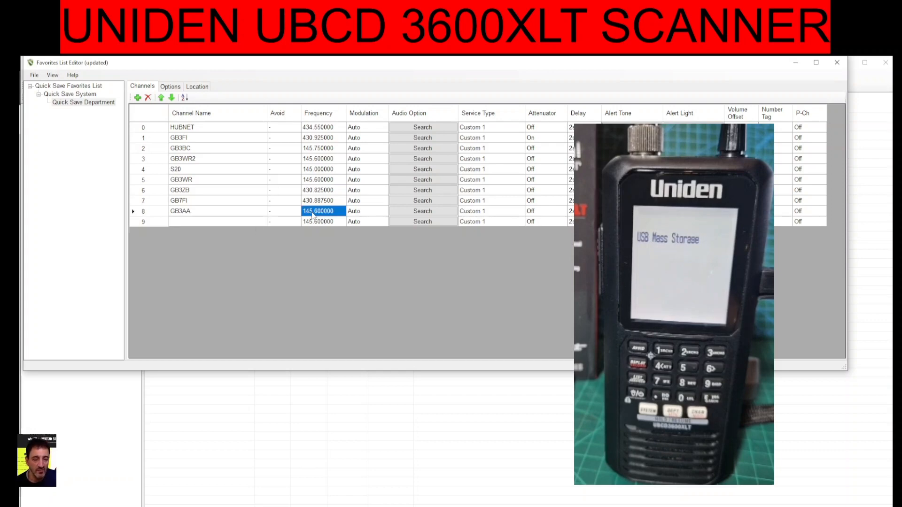
pyautogui.click(312, 212)
pyautogui.write('145')
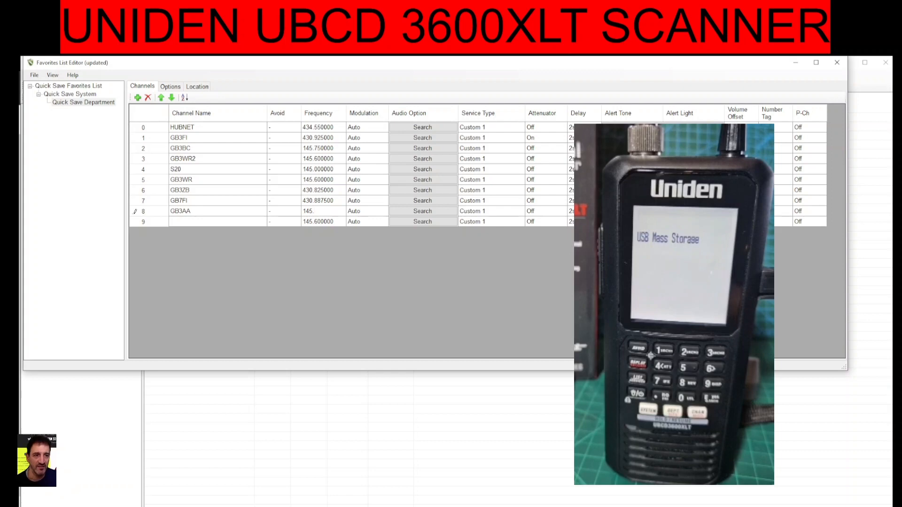
pyautogui.write('.7750')
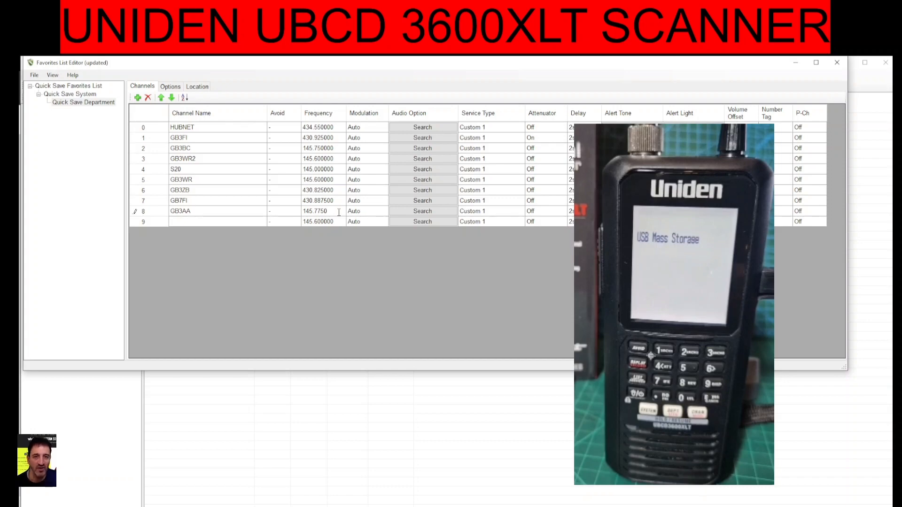
pyautogui.click(364, 215)
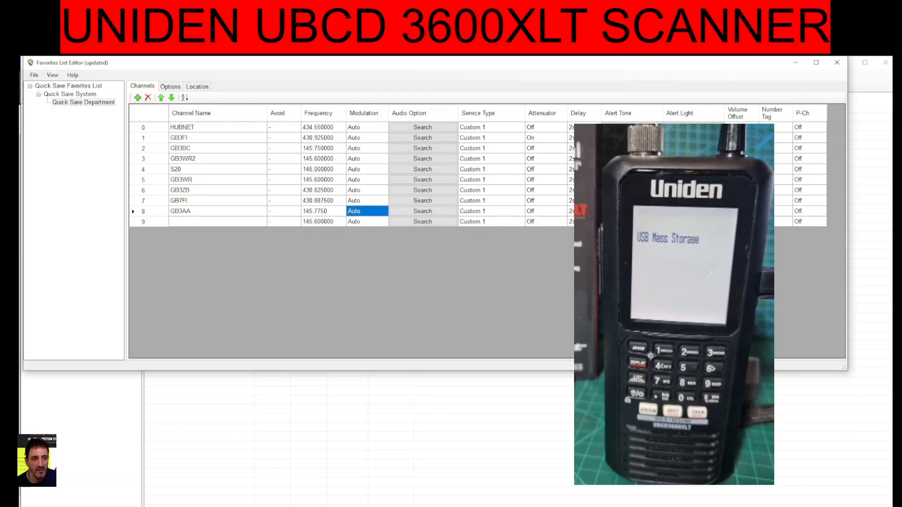
# Set the GB3AA channel's alert light to a red Fast Blink pattern
pyautogui.click(691, 212)
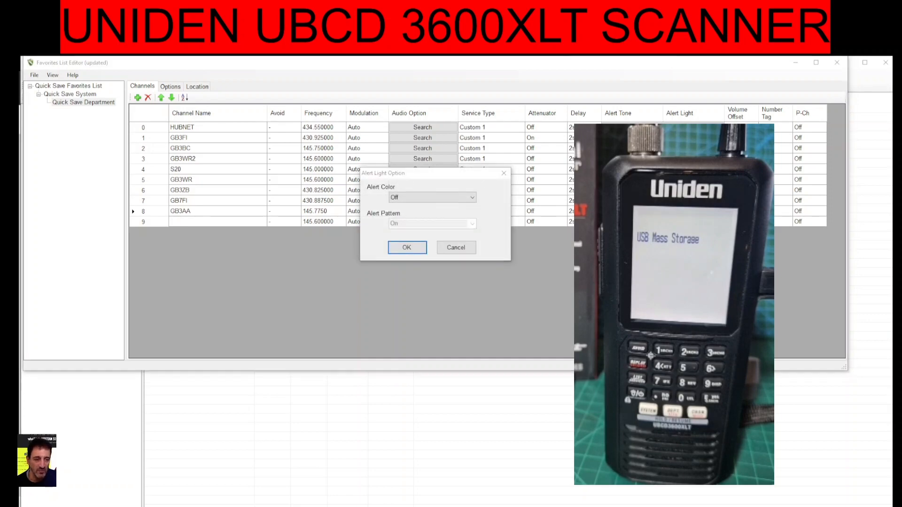
pyautogui.click(473, 198)
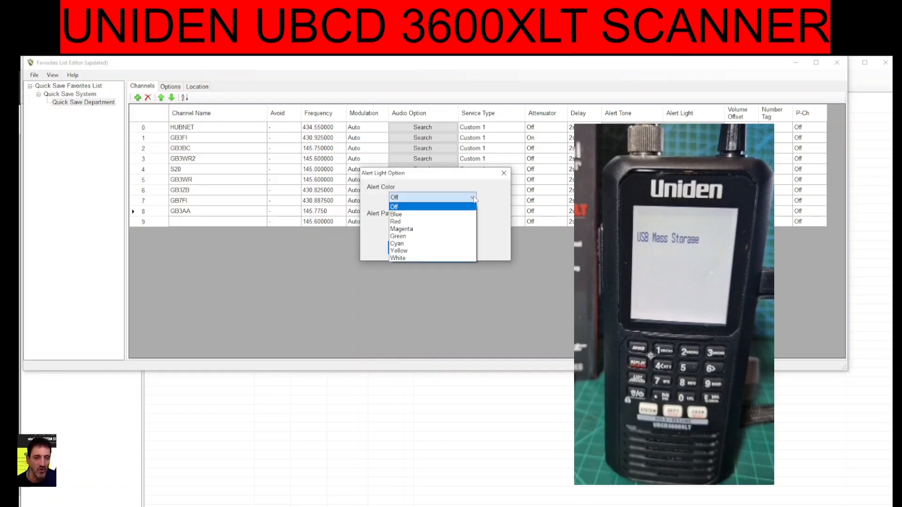
pyautogui.click(438, 221)
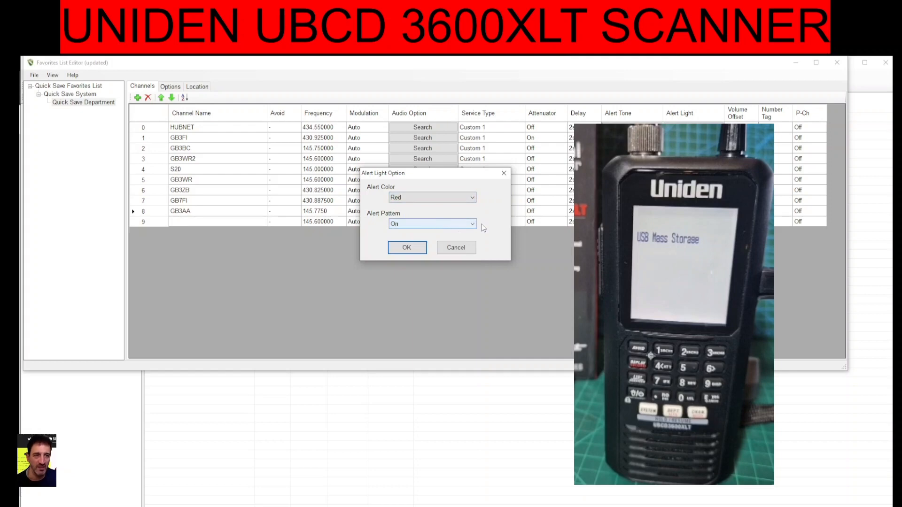
pyautogui.click(439, 224)
pyautogui.click(422, 250)
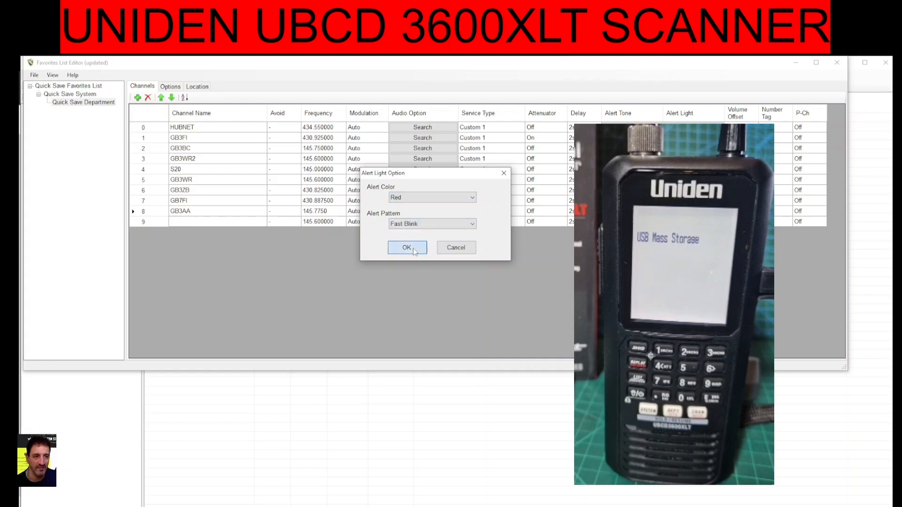
pyautogui.click(423, 249)
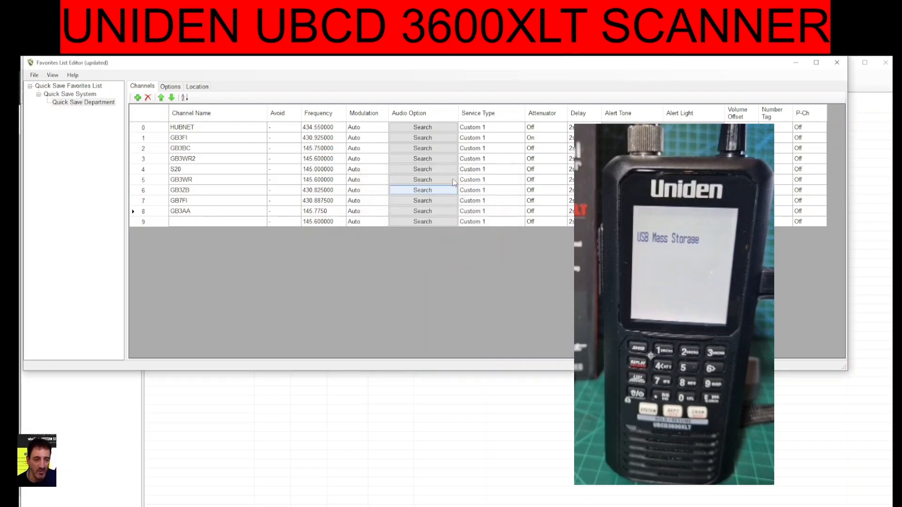
# Open the GB3WR channel's audio options and inspect the audio type choices without changing them
pyautogui.click(427, 182)
pyautogui.click(380, 172)
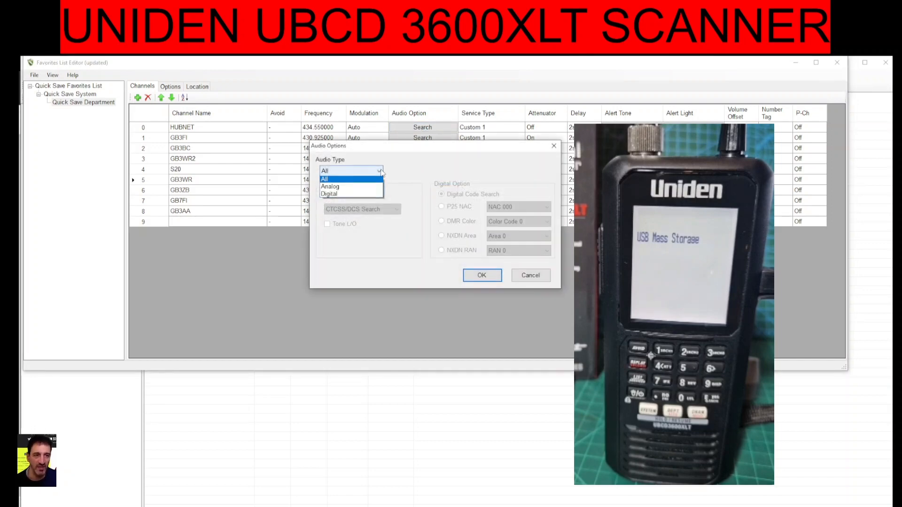
pyautogui.click(381, 172)
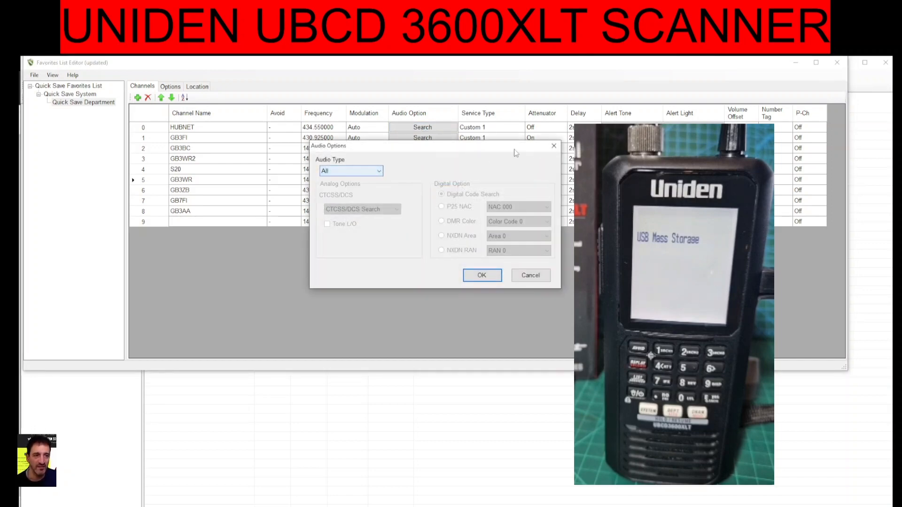
pyautogui.click(554, 146)
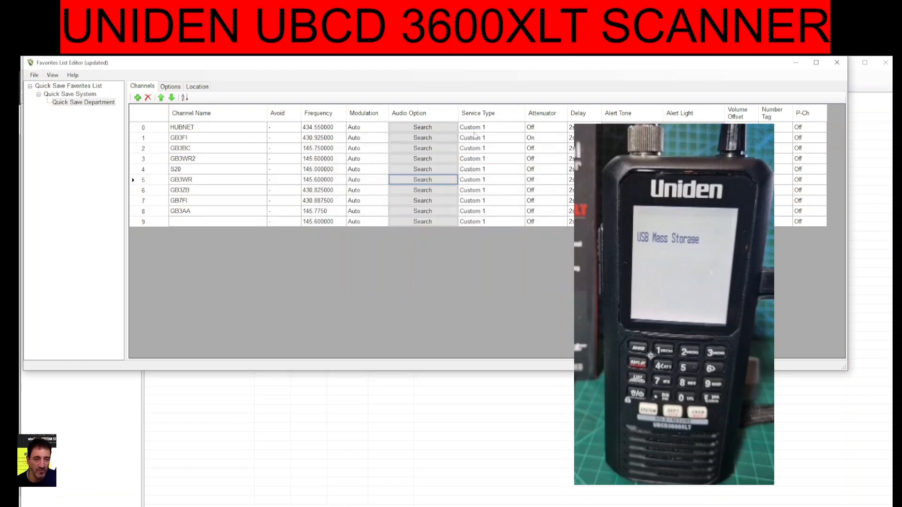
# Set the service type of the GB3ZB, GB7FI and GB3AA channels to Ham
pyautogui.click(487, 190)
pyautogui.click(488, 190)
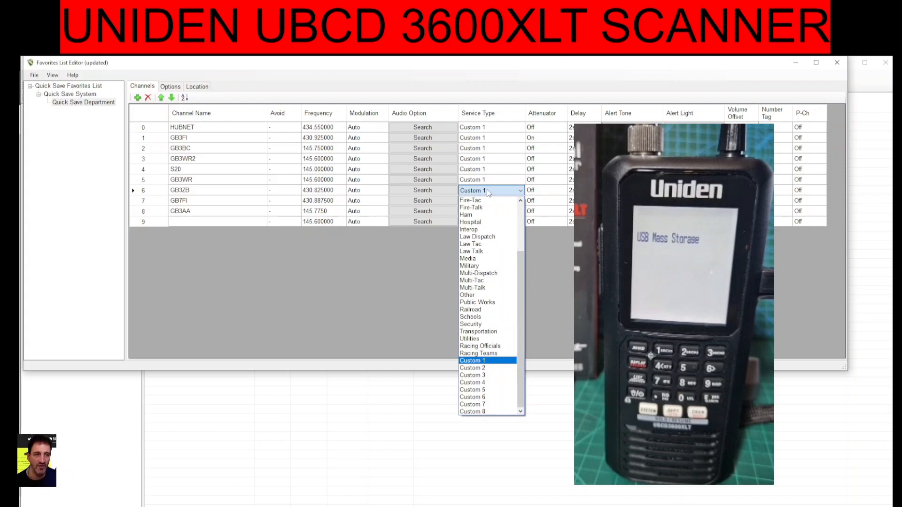
pyautogui.click(488, 190)
pyautogui.click(488, 190)
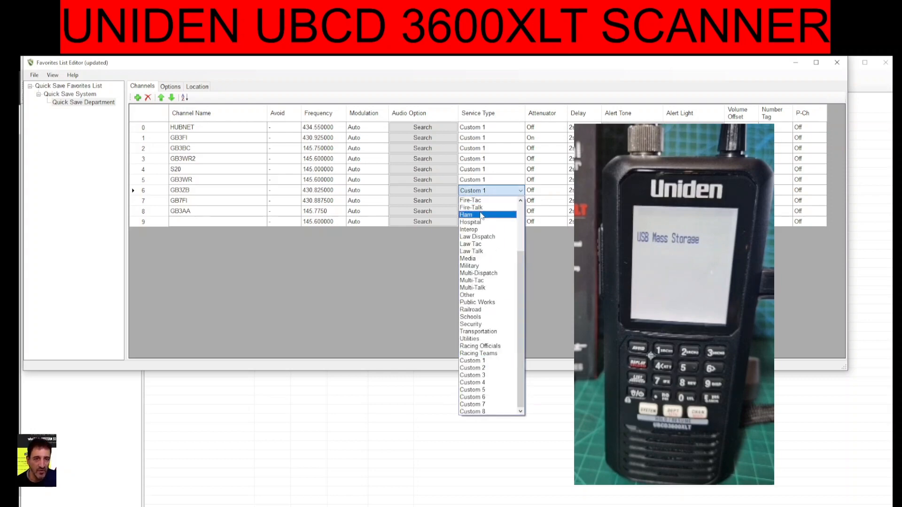
pyautogui.click(481, 215)
pyautogui.click(523, 201)
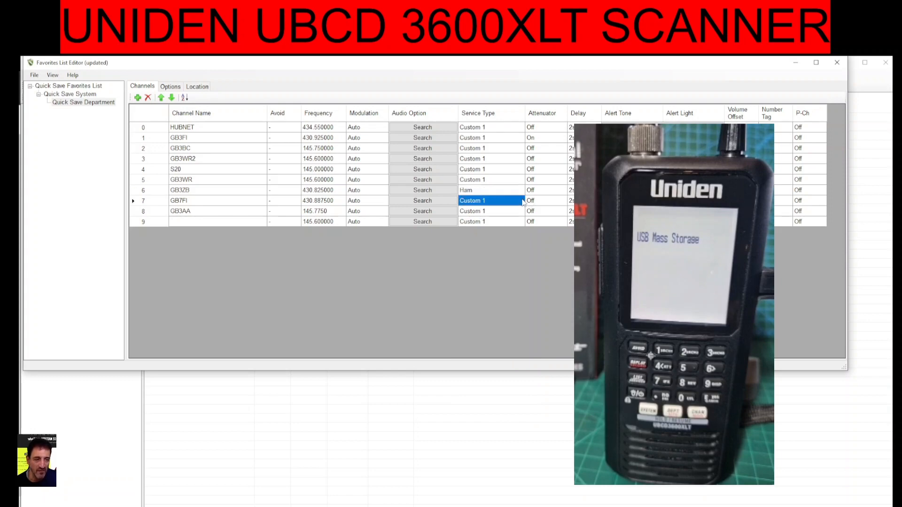
pyautogui.click(523, 201)
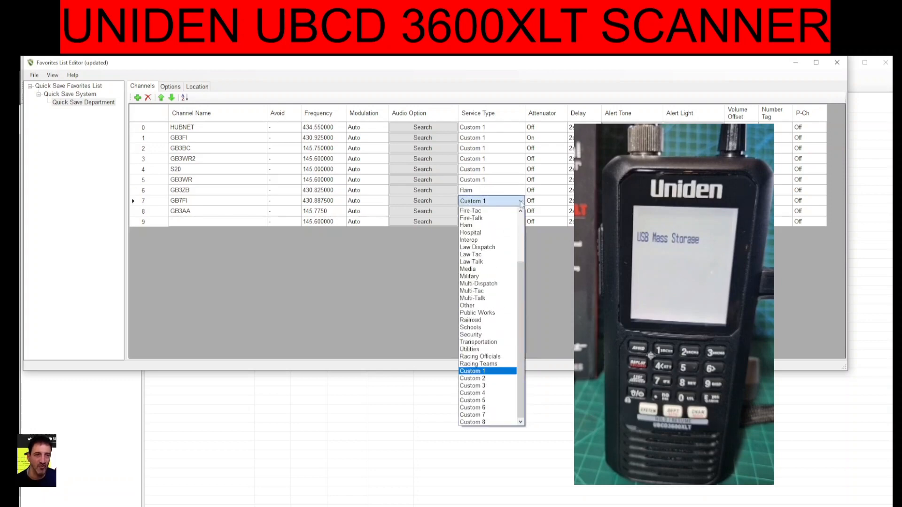
pyautogui.click(487, 225)
pyautogui.click(520, 211)
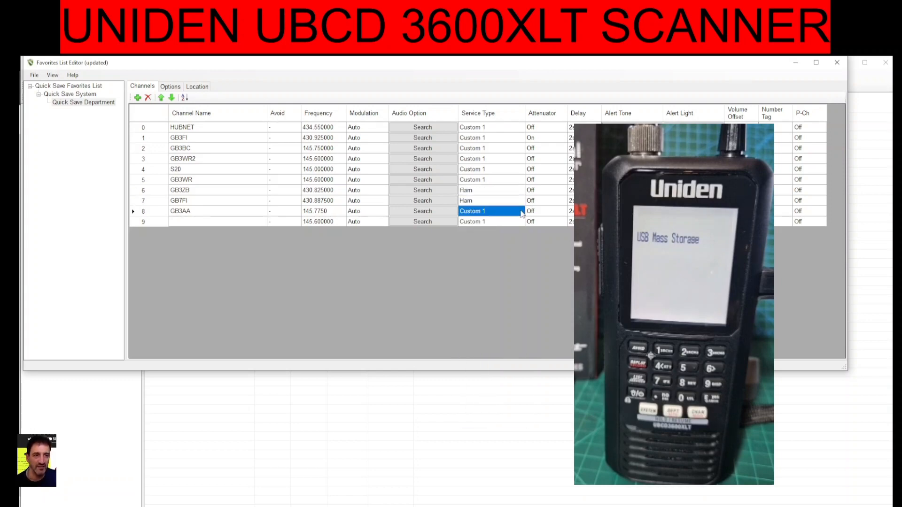
pyautogui.click(519, 212)
pyautogui.click(497, 235)
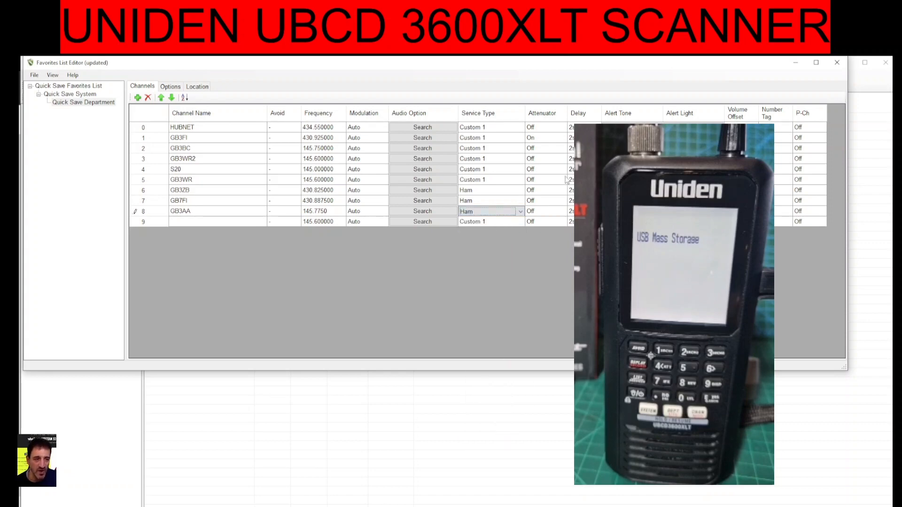
# Turn the GB3FI channel's attenuator Off
pyautogui.click(546, 138)
pyautogui.click(546, 138)
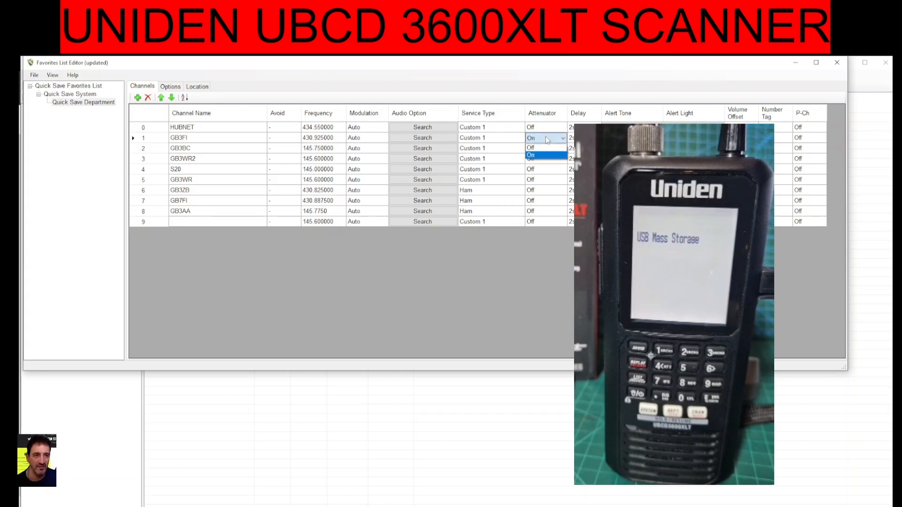
pyautogui.click(549, 149)
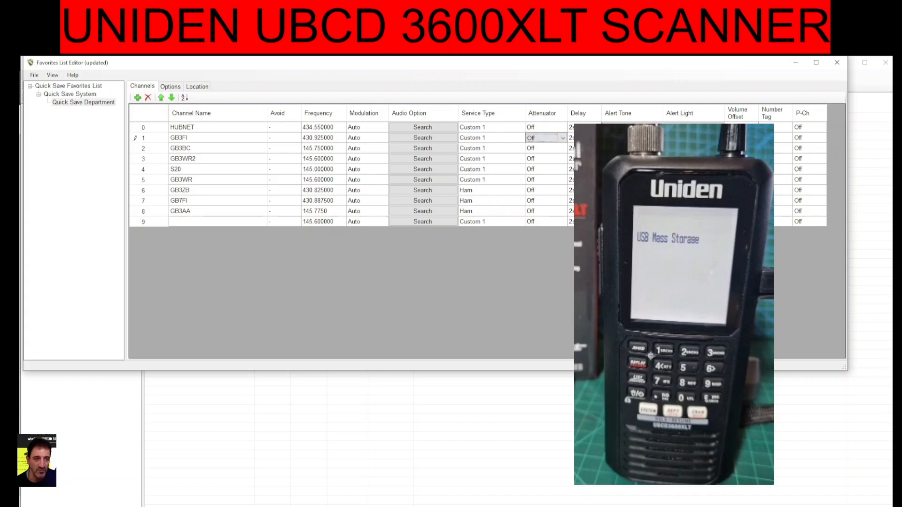
# Change the HUBNET channel's delay setting
pyautogui.click(587, 127)
pyautogui.click(592, 127)
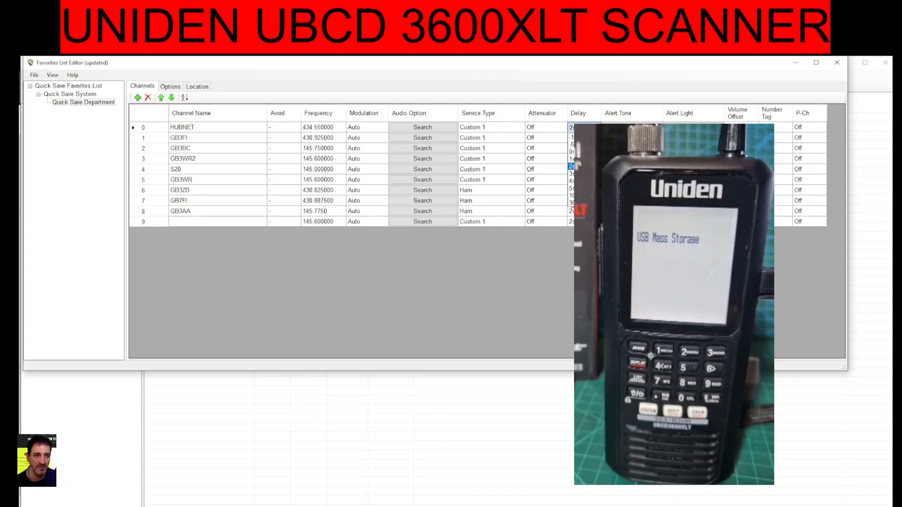
pyautogui.click(585, 160)
pyautogui.click(593, 127)
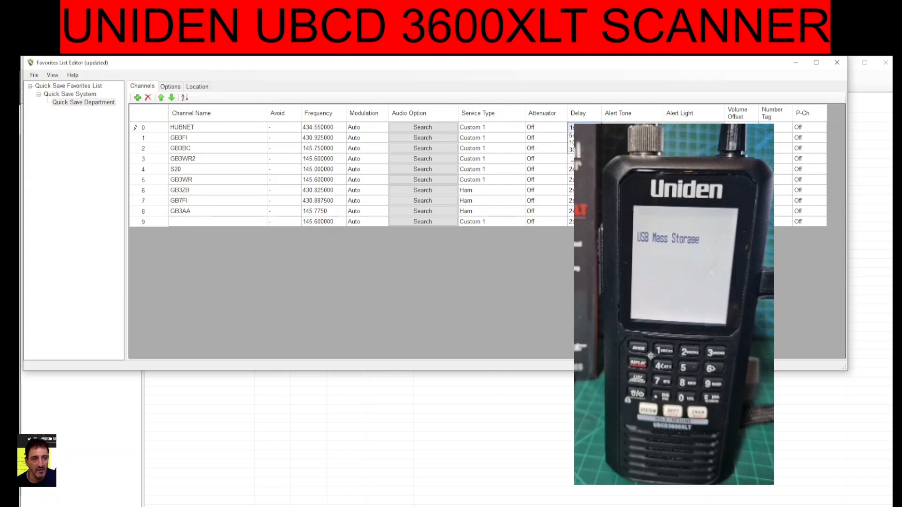
pyautogui.click(585, 137)
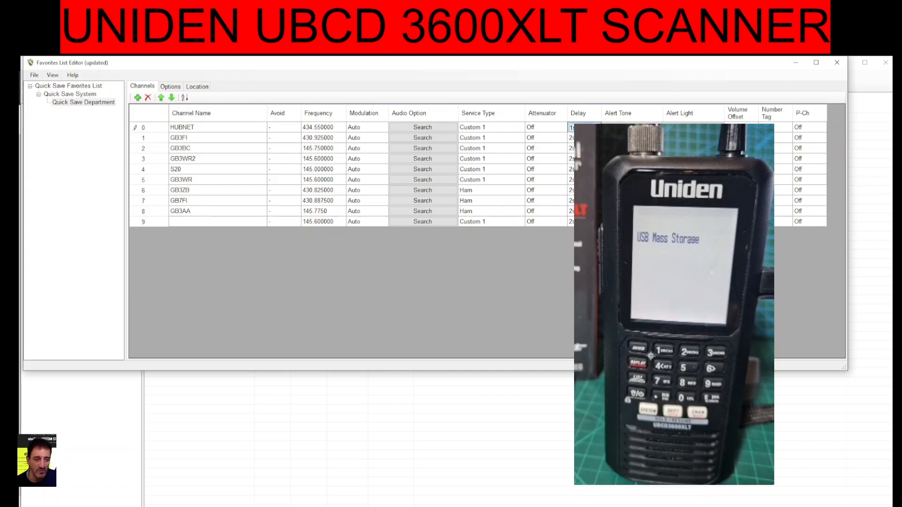
pyautogui.click(592, 127)
pyautogui.click(584, 159)
pyautogui.click(593, 127)
pyautogui.click(584, 159)
pyautogui.click(585, 137)
pyautogui.click(585, 127)
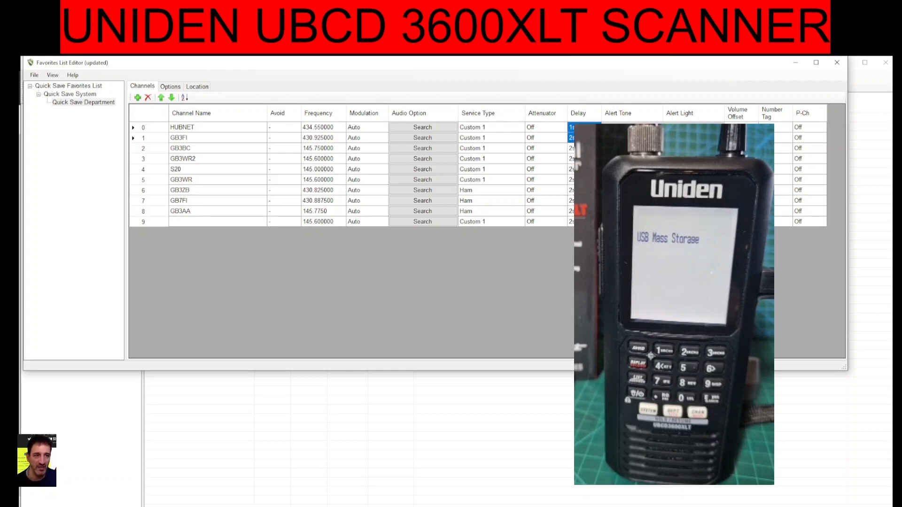
pyautogui.hotkey('ctrl', 'a')
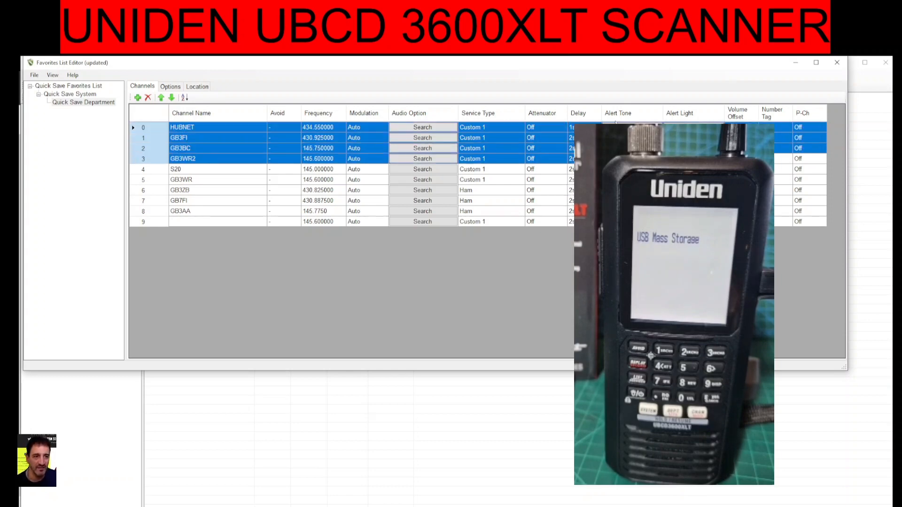
pyautogui.click(584, 138)
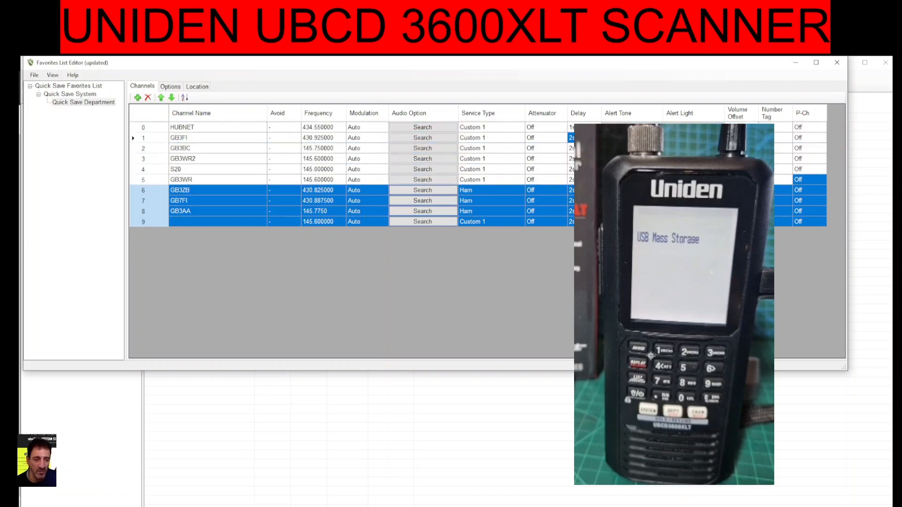
pyautogui.click(585, 127)
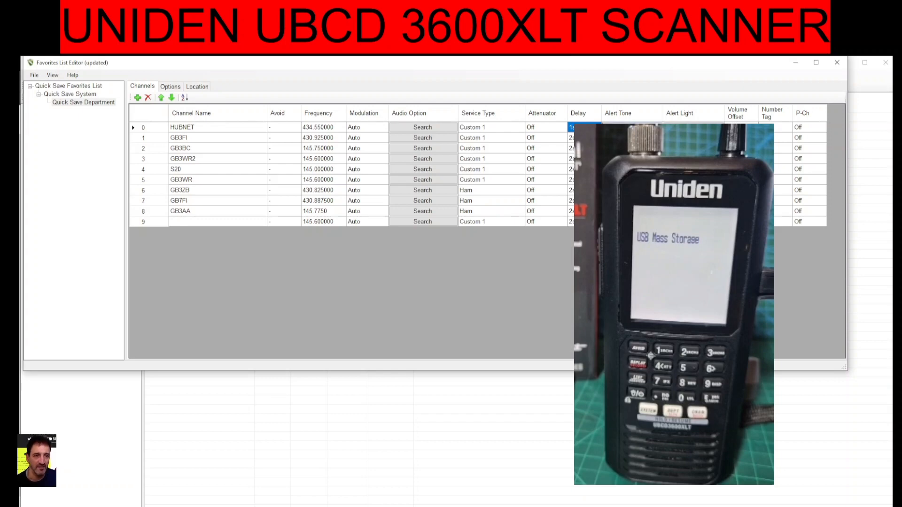
# Set the HUBNET channel's alert tone to 1
pyautogui.click(632, 127)
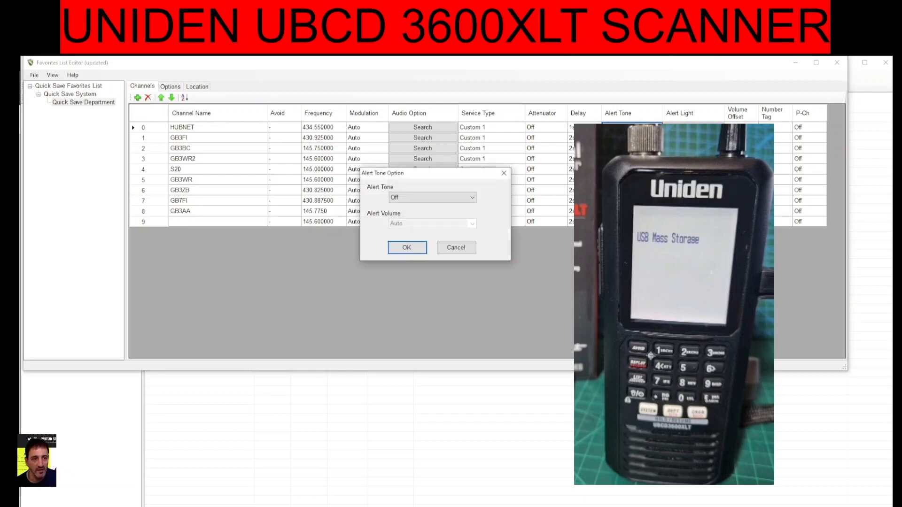
pyautogui.click(473, 197)
pyautogui.click(474, 198)
pyautogui.click(474, 197)
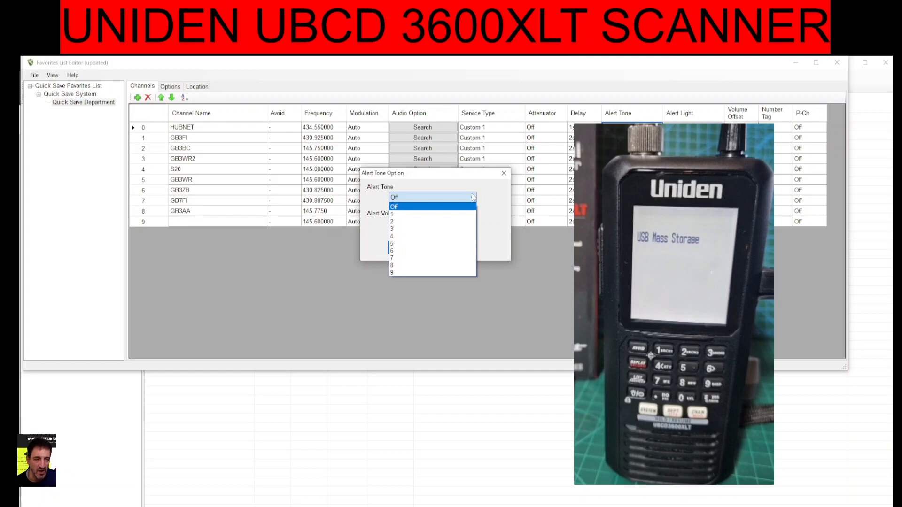
pyautogui.click(444, 215)
pyautogui.click(403, 246)
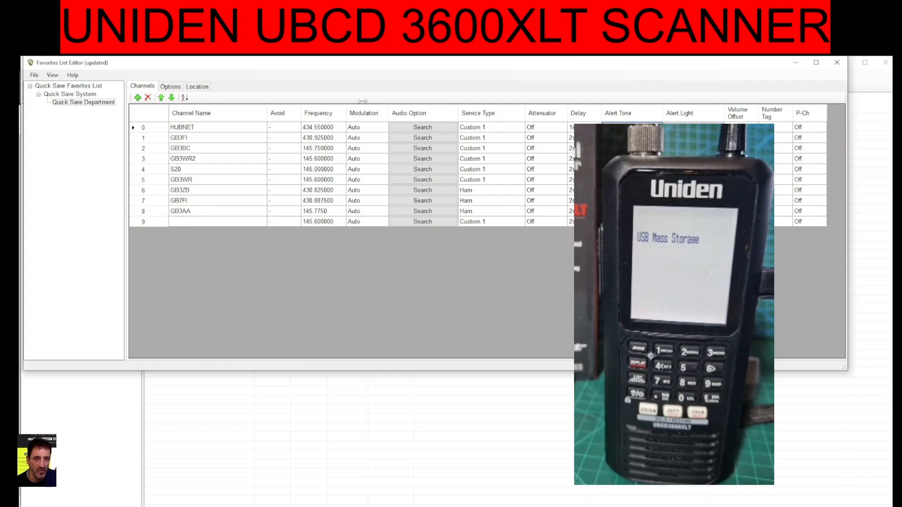
# Save the Quick Save Favorites List changes and write them to the scanner, replacing the list on the unit
pyautogui.click(839, 64)
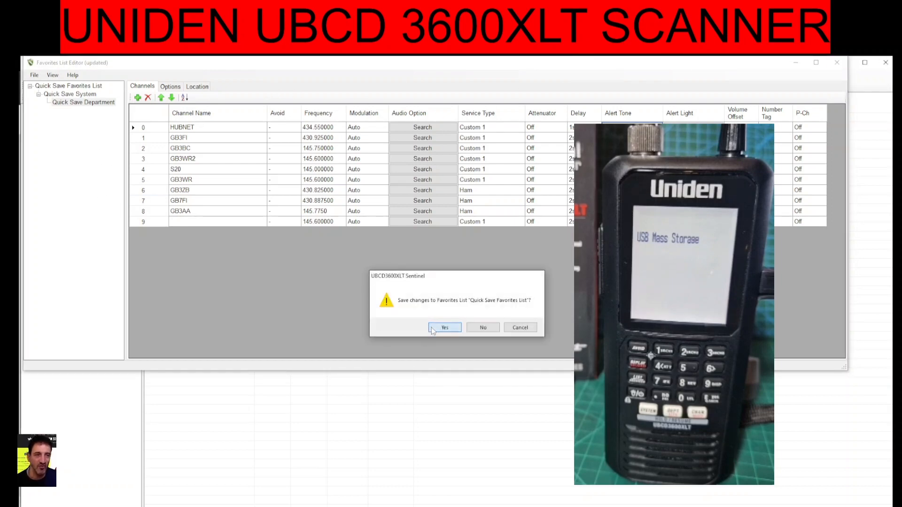
pyautogui.click(430, 329)
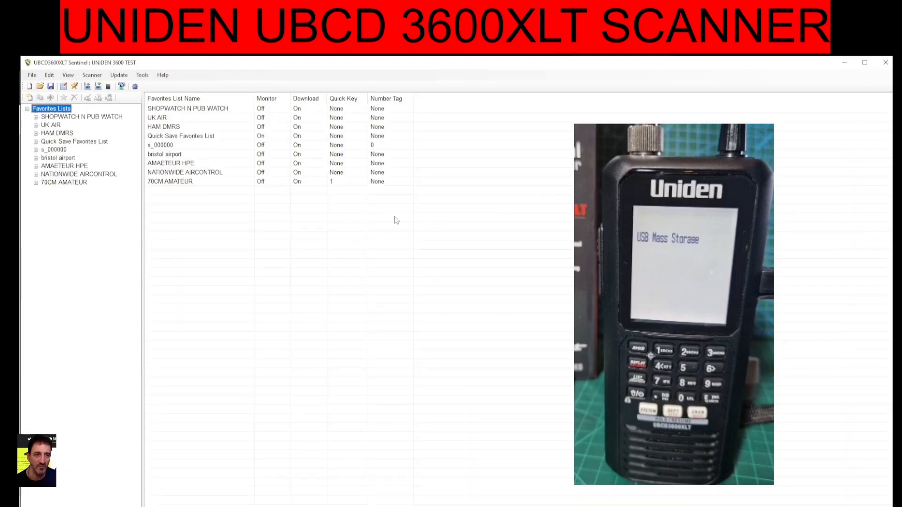
pyautogui.click(87, 76)
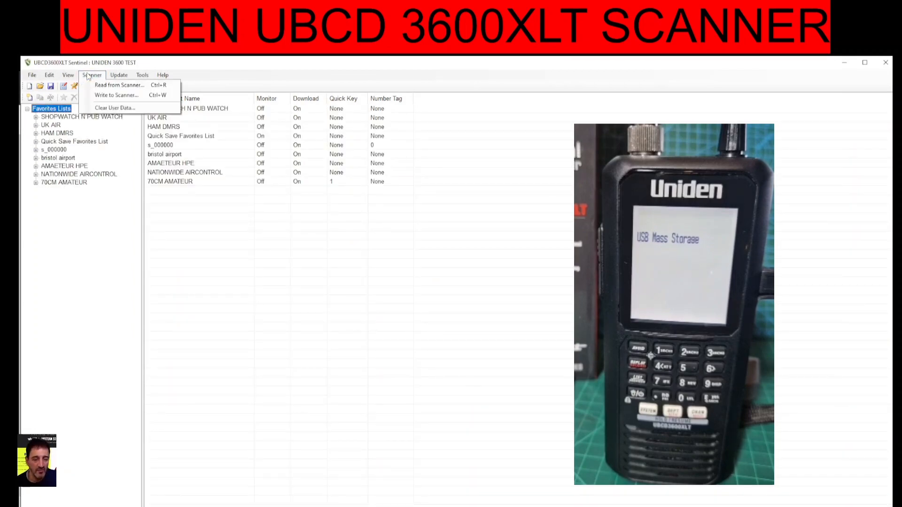
pyautogui.moveTo(97, 79)
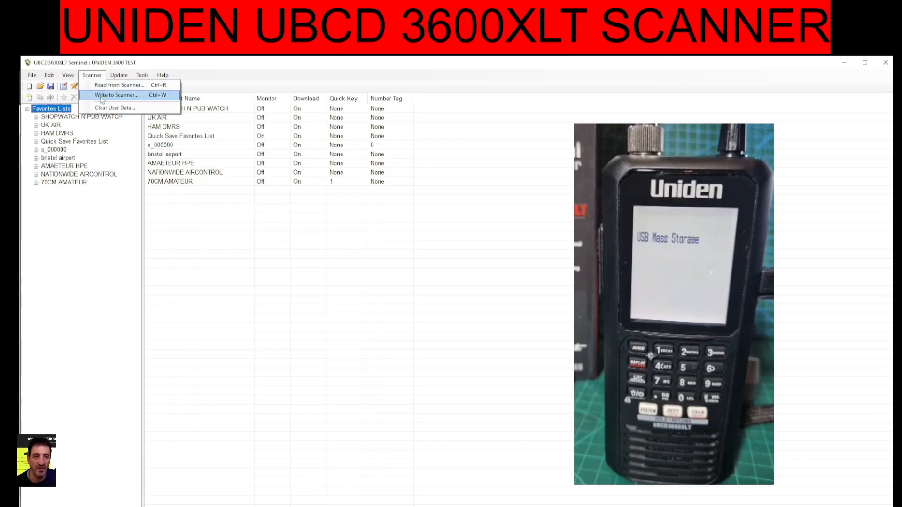
pyautogui.click(102, 96)
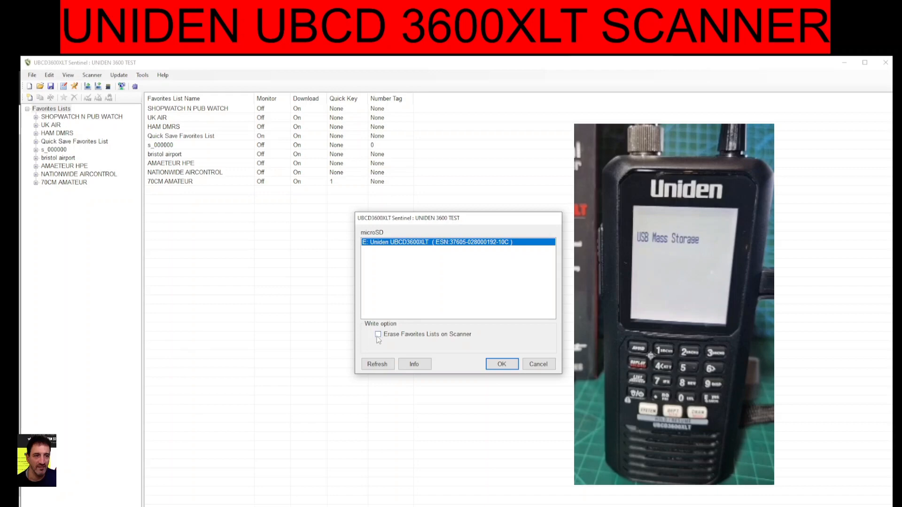
pyautogui.click(502, 364)
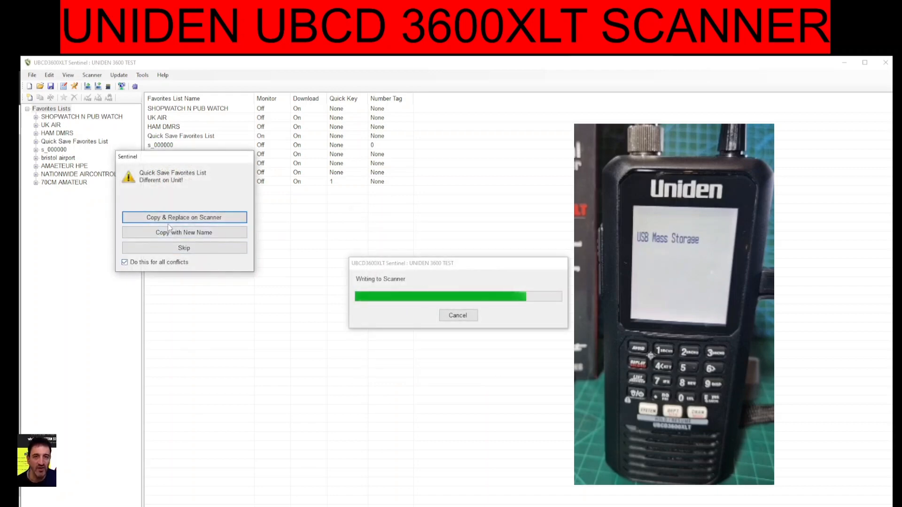
pyautogui.click(188, 217)
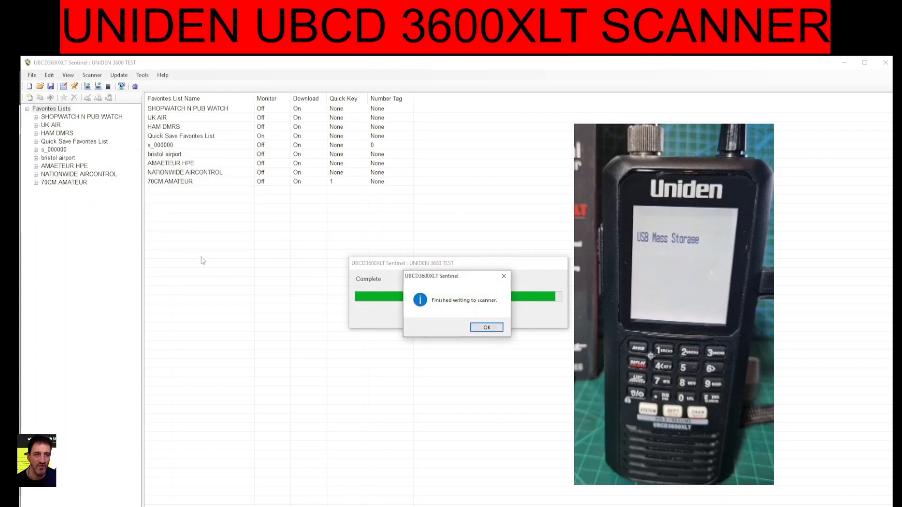
pyautogui.click(488, 327)
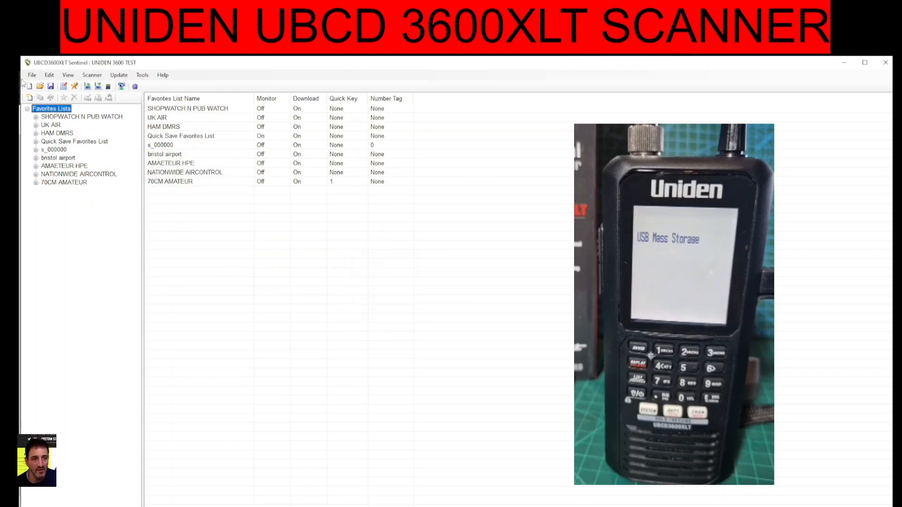